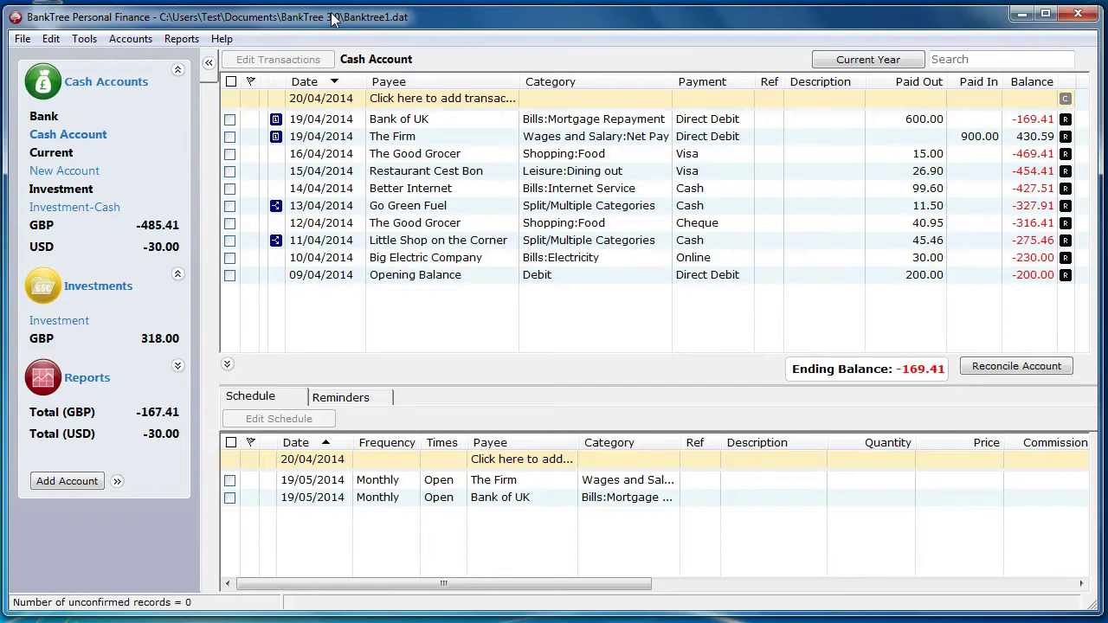
# Step: Close BankTree and, from the backup prompt, open Settings with backup frequency kept at Every Time
pyautogui.click(1078, 13)
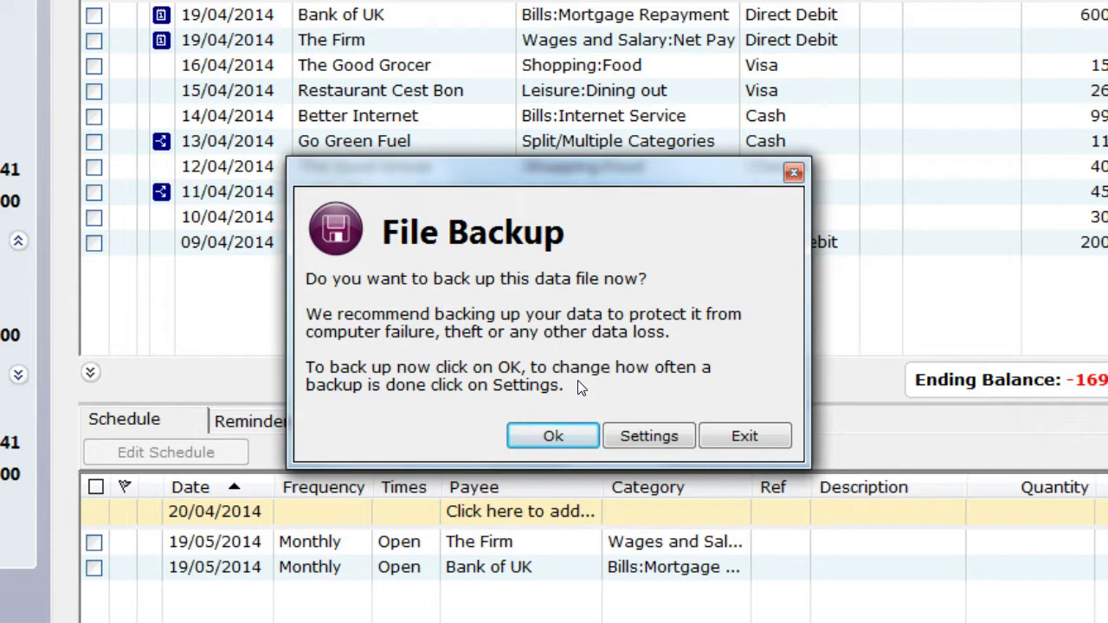
pyautogui.click(637, 436)
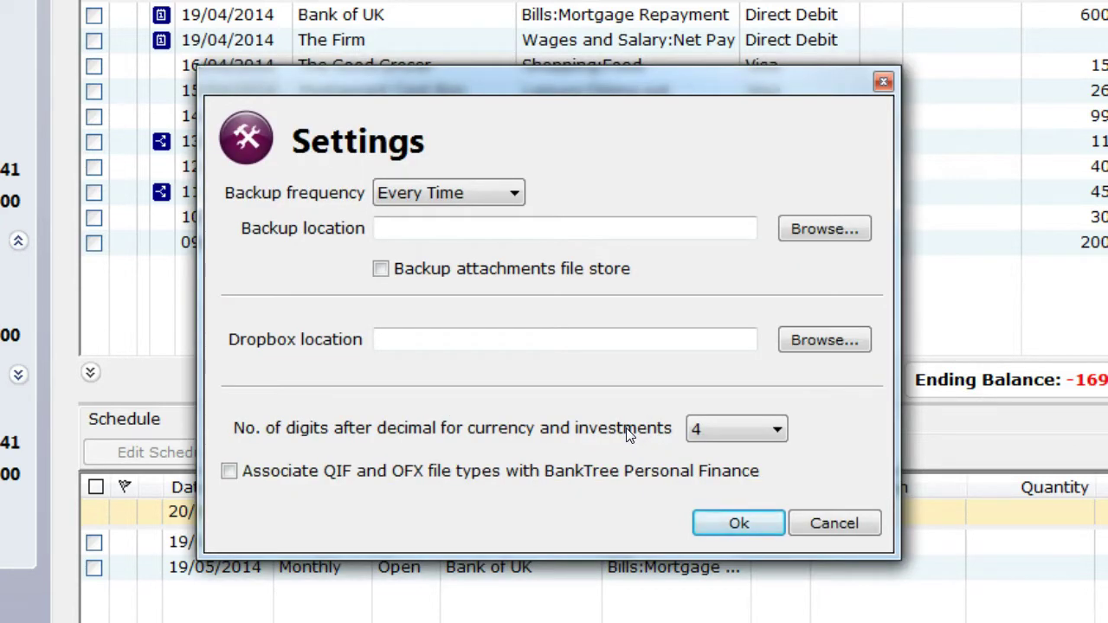
pyautogui.click(465, 193)
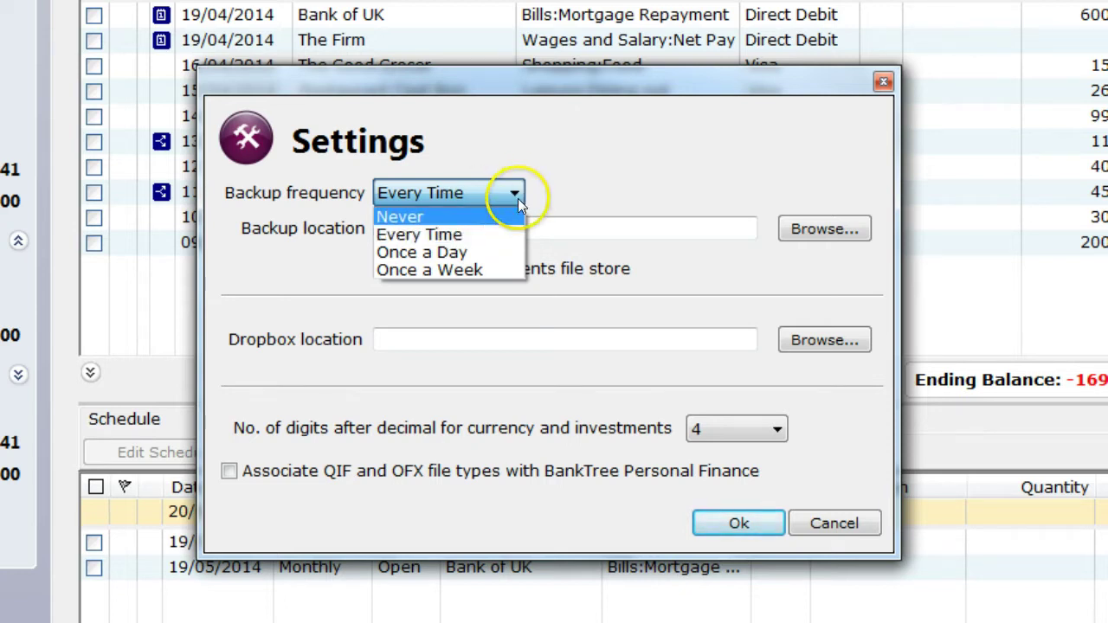
pyautogui.click(442, 236)
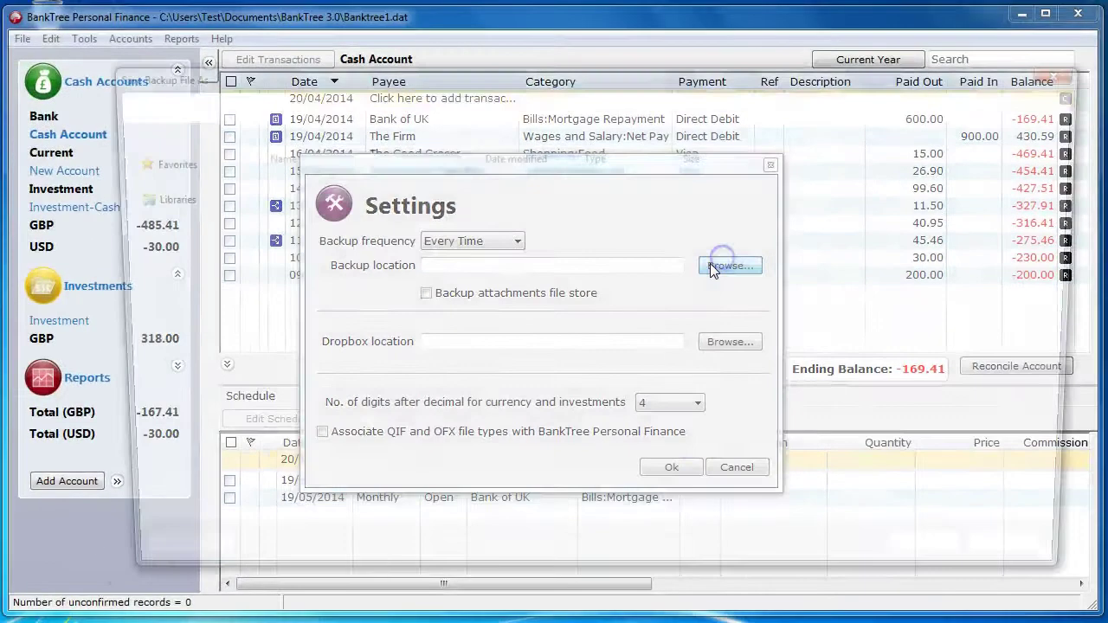
# Step: Set the backup location to Banktree1 in the Documents\BankTree 3.0\Backup folder
pyautogui.click(824, 228)
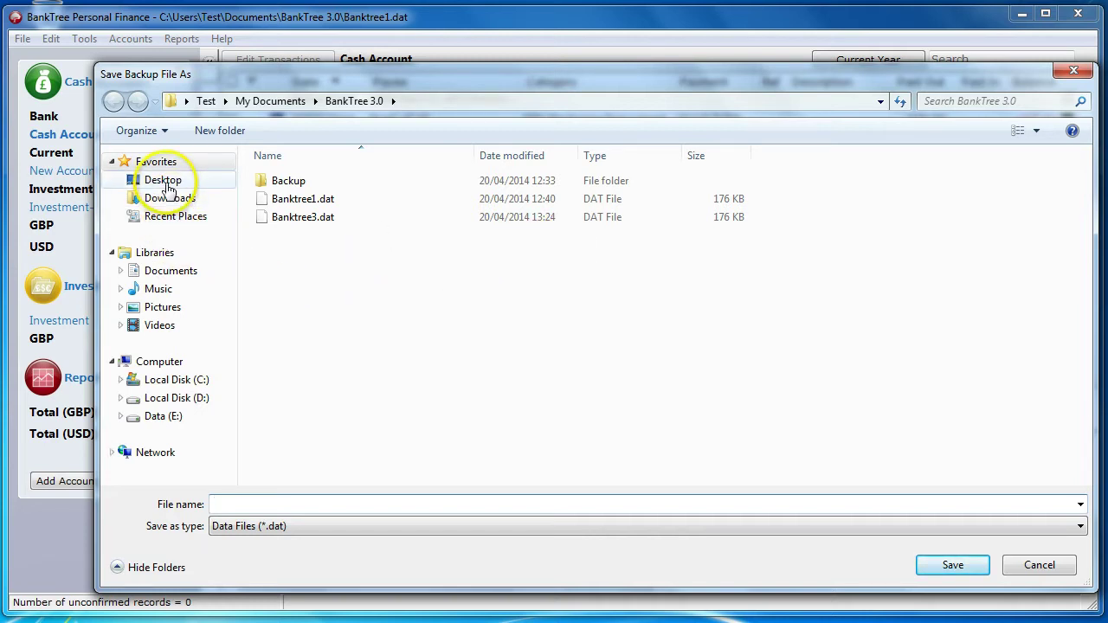
pyautogui.doubleClick(285, 182)
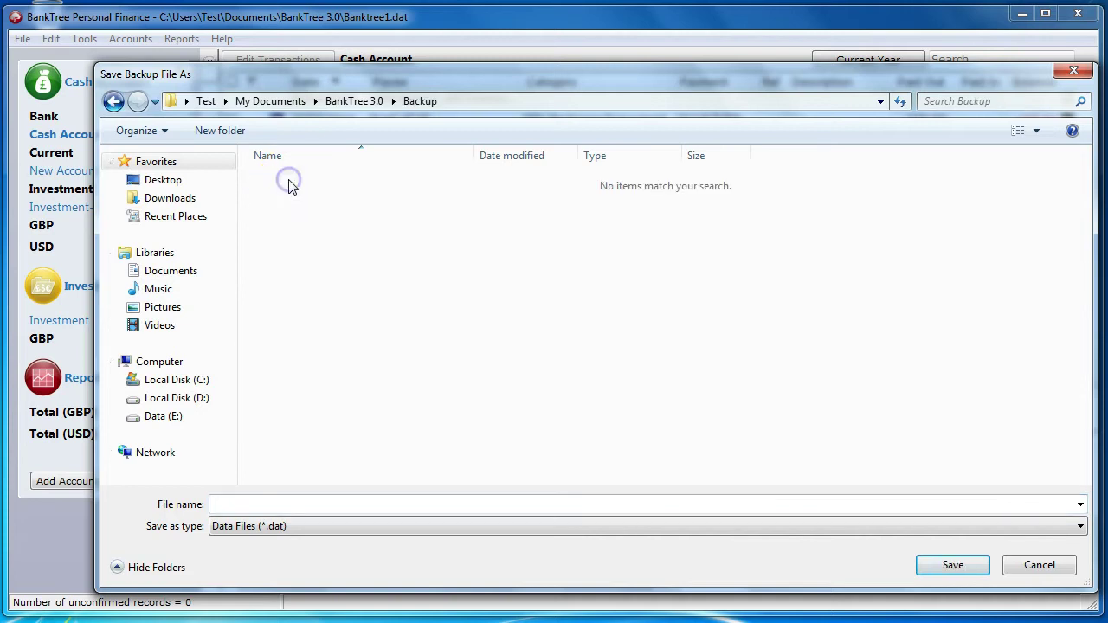
pyautogui.click(226, 504)
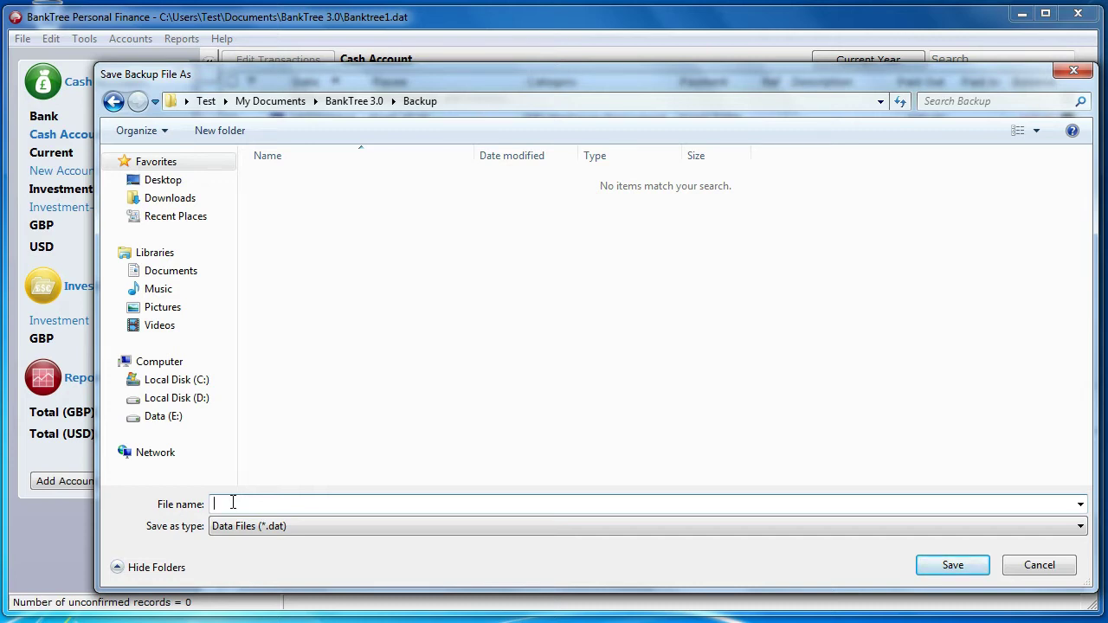
pyautogui.write('BnnkTr')
pyautogui.press('BackSpace')
pyautogui.press('BackSpace')
pyautogui.write('tree1')
pyautogui.click(926, 567)
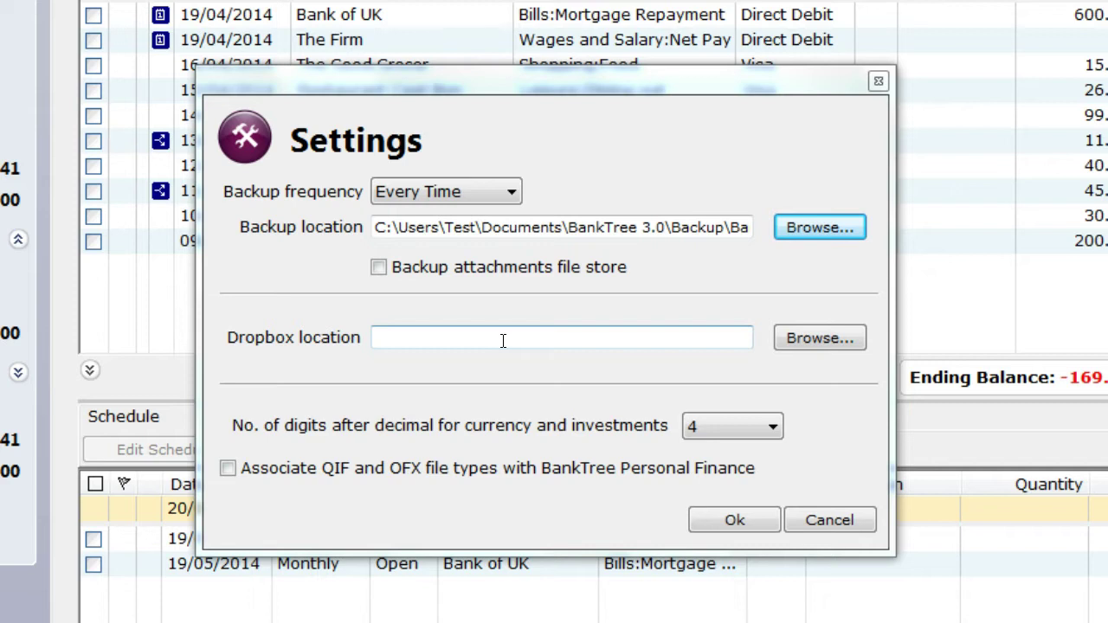
pyautogui.click(488, 383)
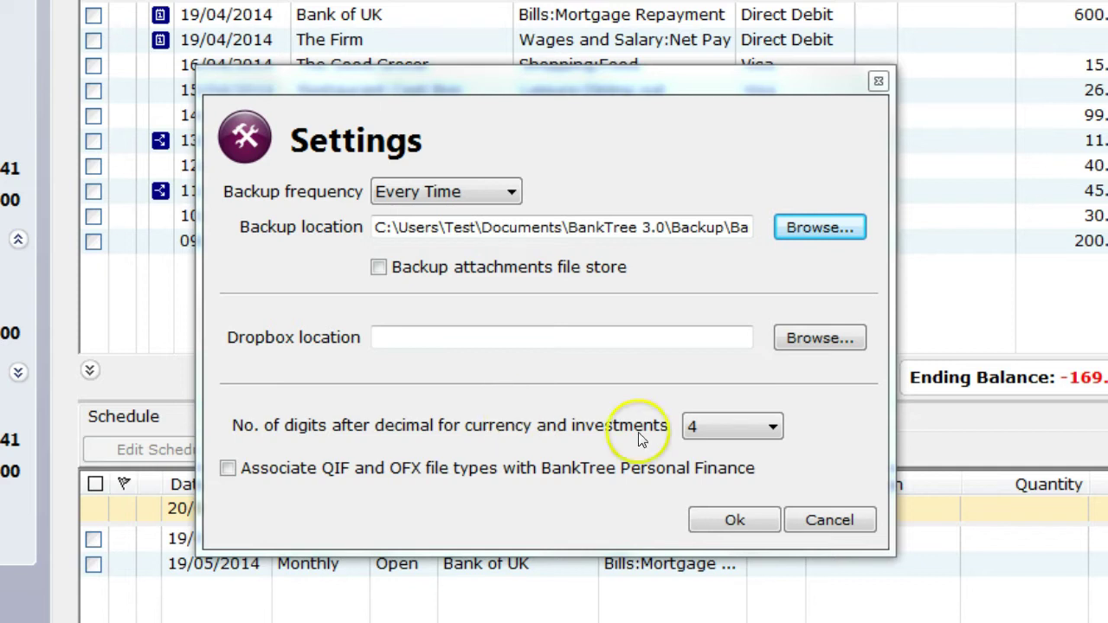
pyautogui.click(713, 424)
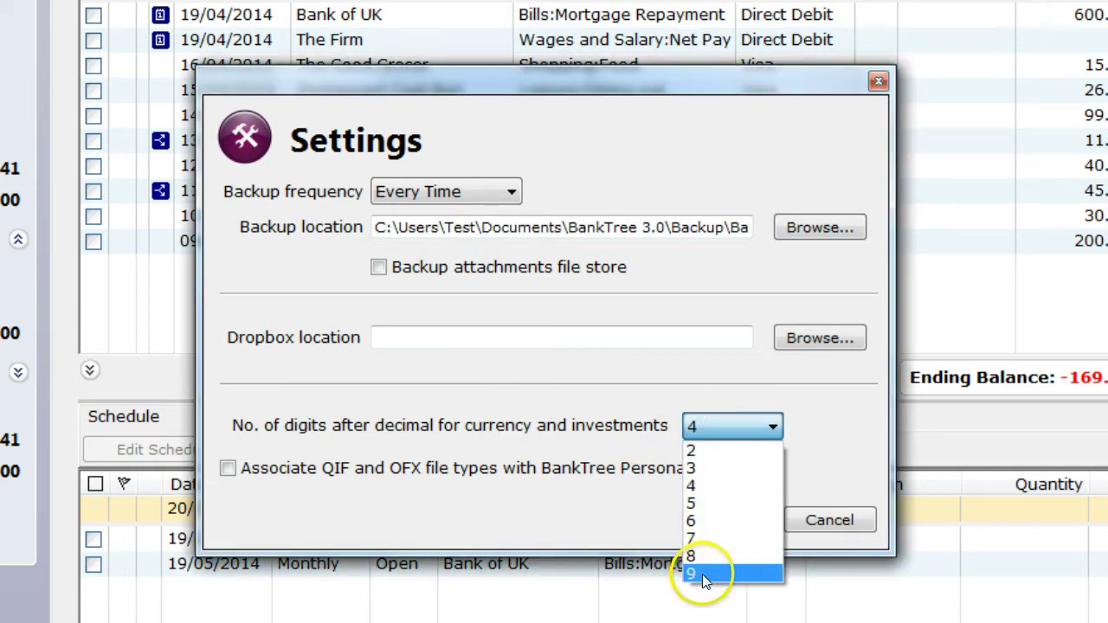
pyautogui.click(702, 485)
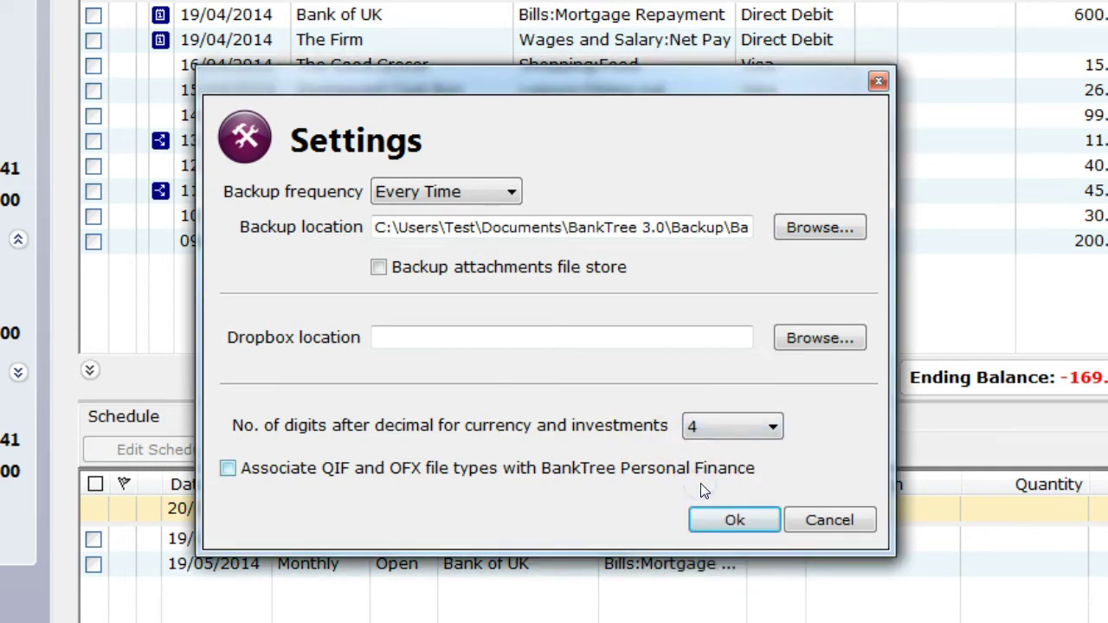
pyautogui.click(569, 488)
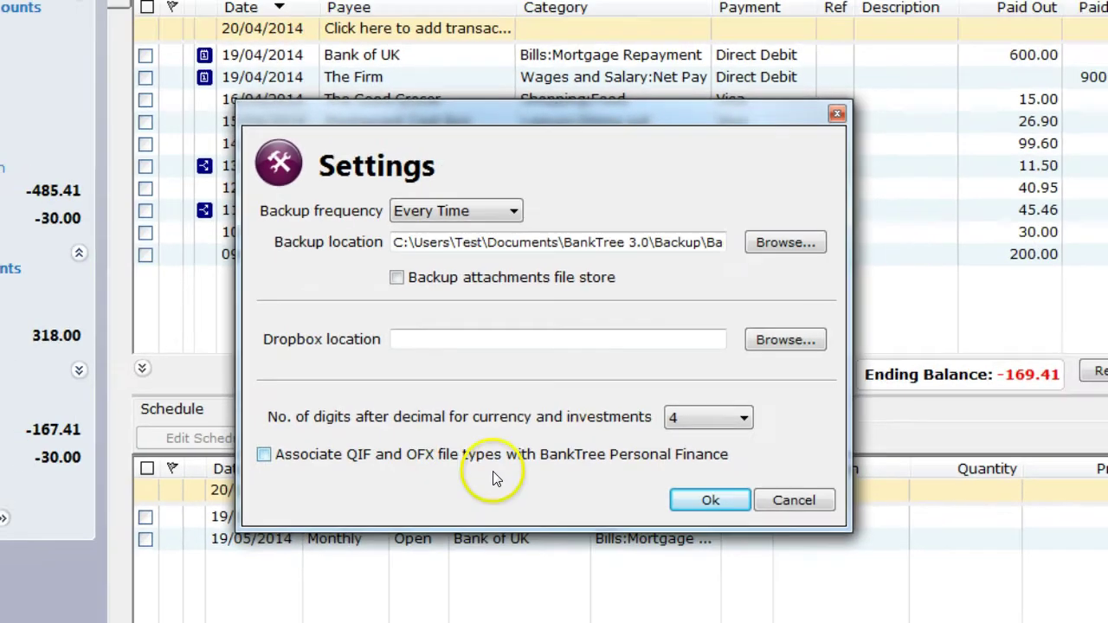
# Step: Save the backup settings and relaunch BankTree from the desktop icon
pyautogui.click(734, 519)
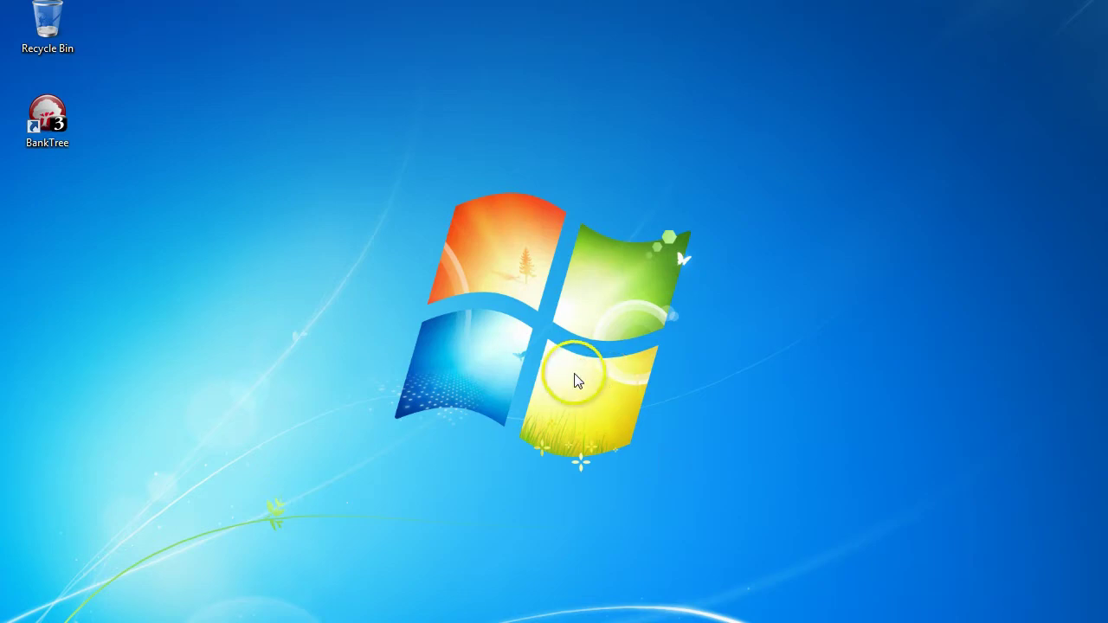
pyautogui.doubleClick(59, 130)
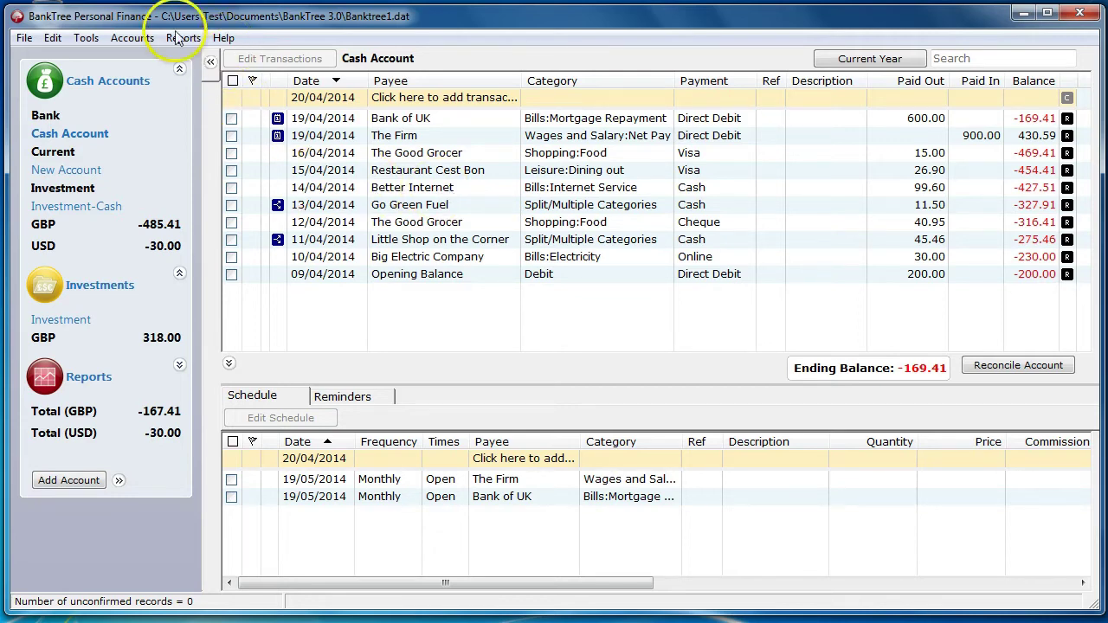
# Step: Back up the data file as Banktree1 into the Backup folder and dismiss the success message
pyautogui.click(23, 38)
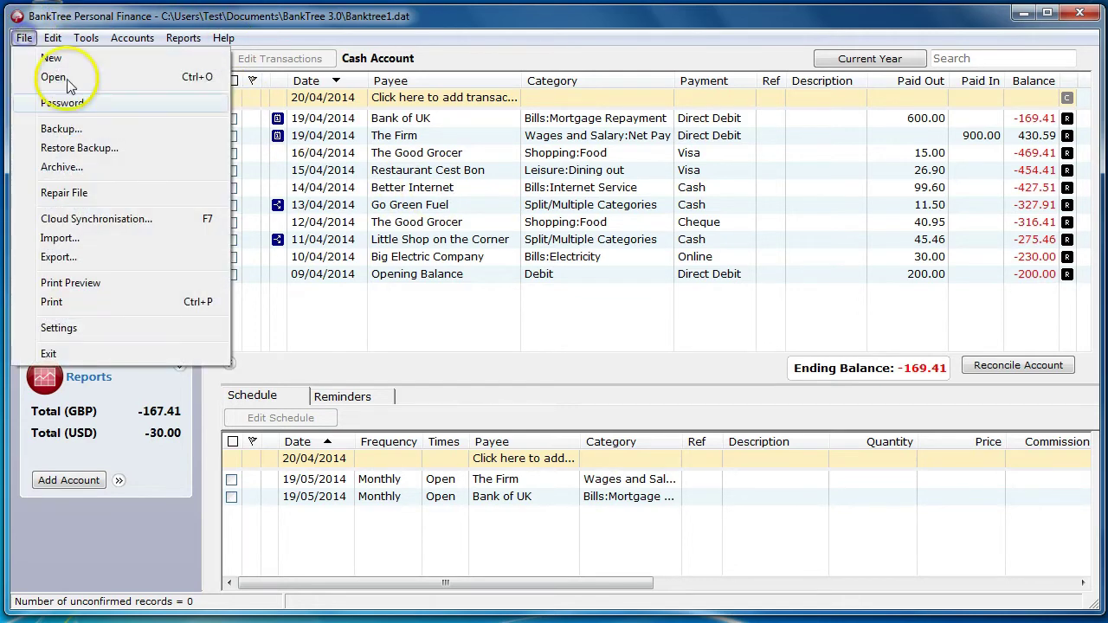
pyautogui.click(74, 130)
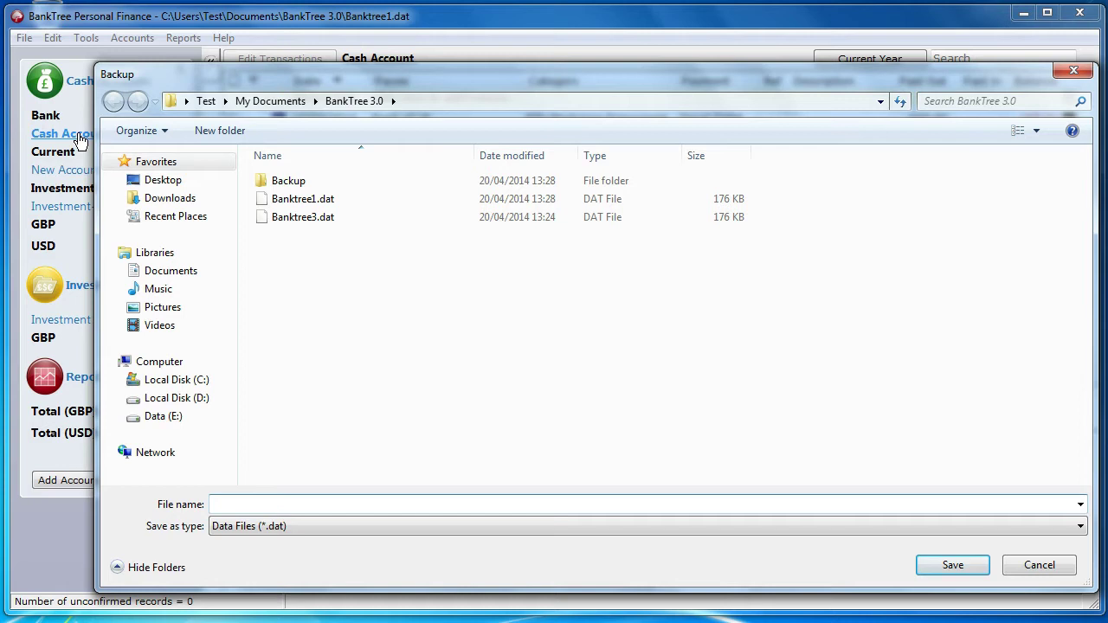
pyautogui.doubleClick(270, 180)
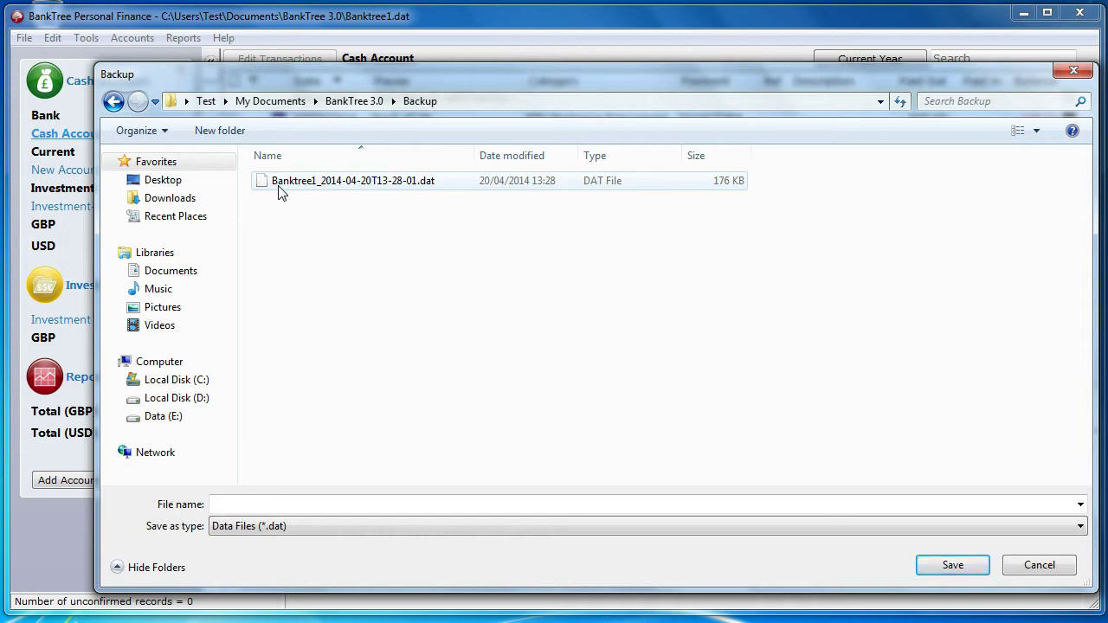
pyautogui.click(279, 503)
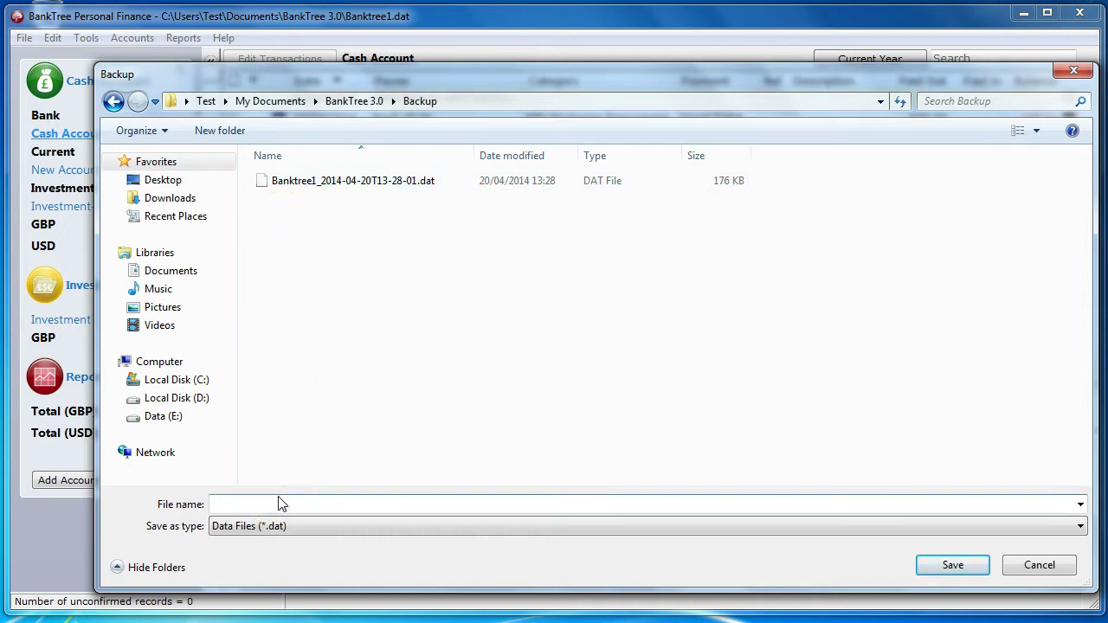
pyautogui.write('Bank')
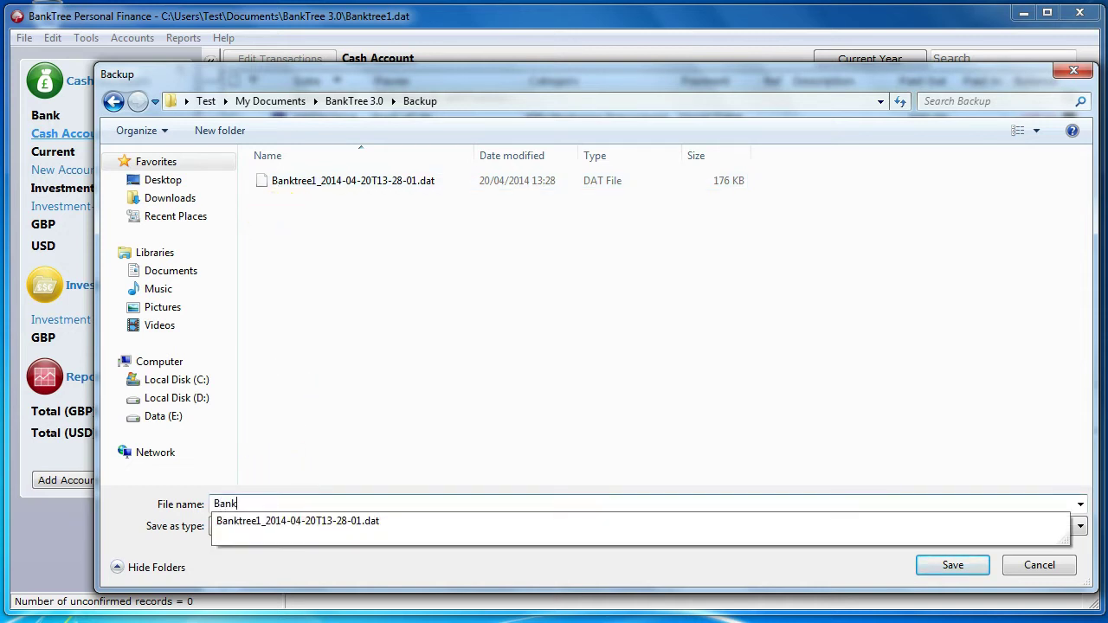
pyautogui.write('tree1')
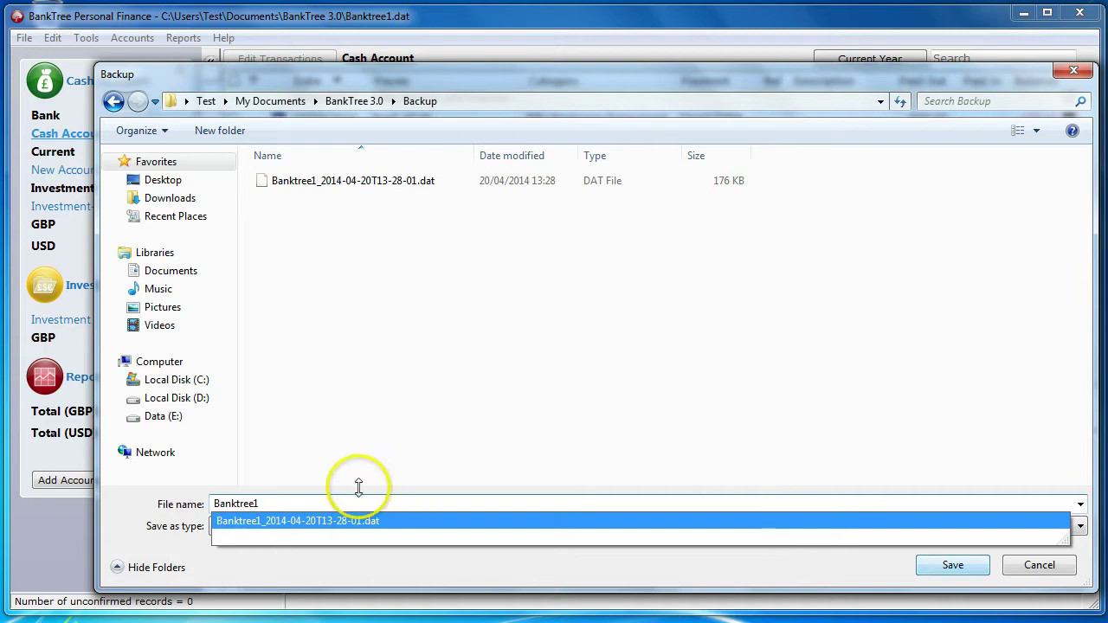
pyautogui.click(939, 564)
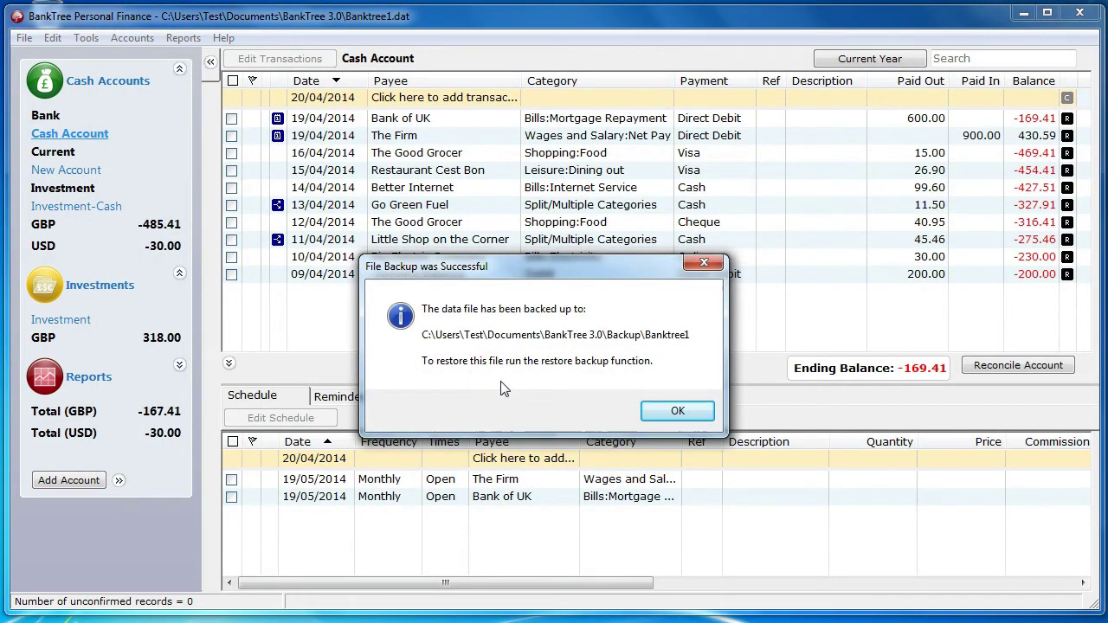
pyautogui.click(660, 407)
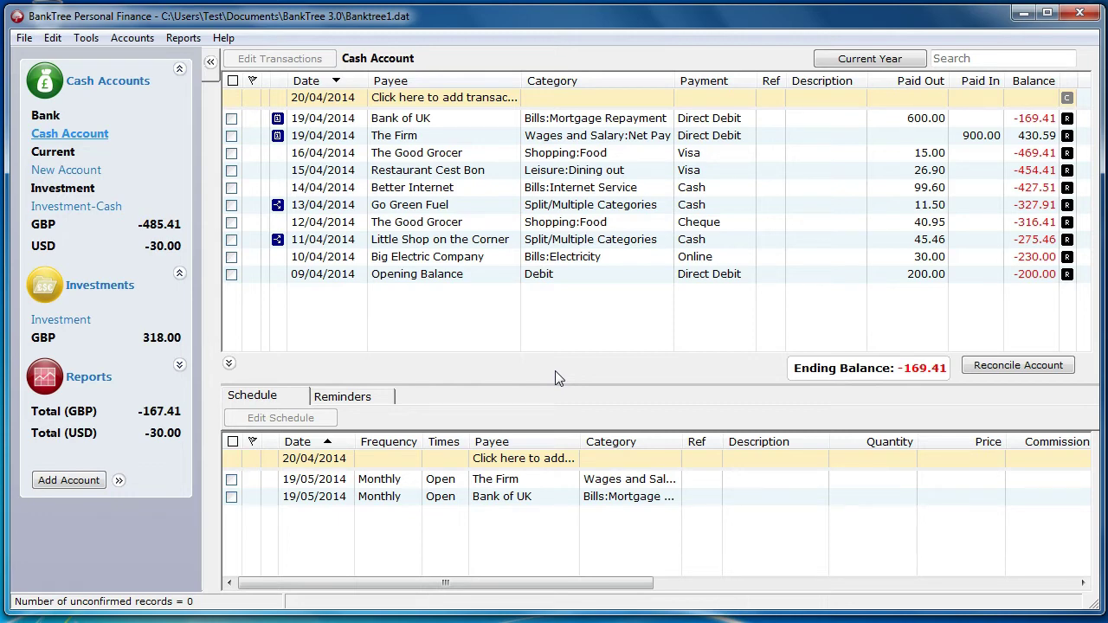
# Step: Restore data from Banktree1_2014-04-20T13-32-16.dat in the Backup folder and acknowledge the restart
pyautogui.click(24, 38)
pyautogui.click(72, 148)
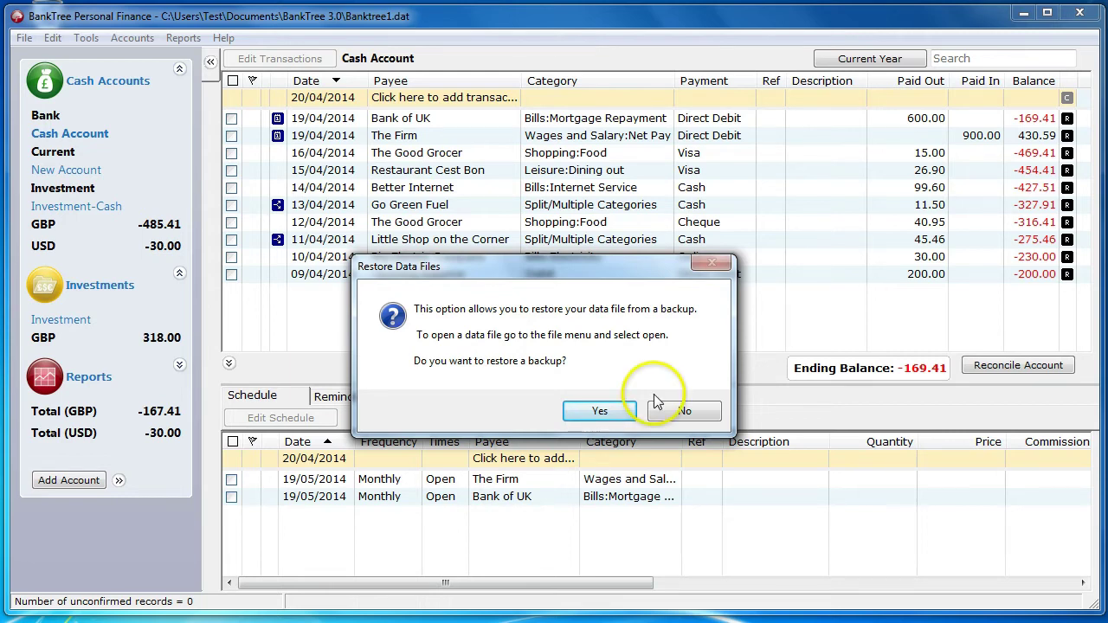
pyautogui.click(599, 412)
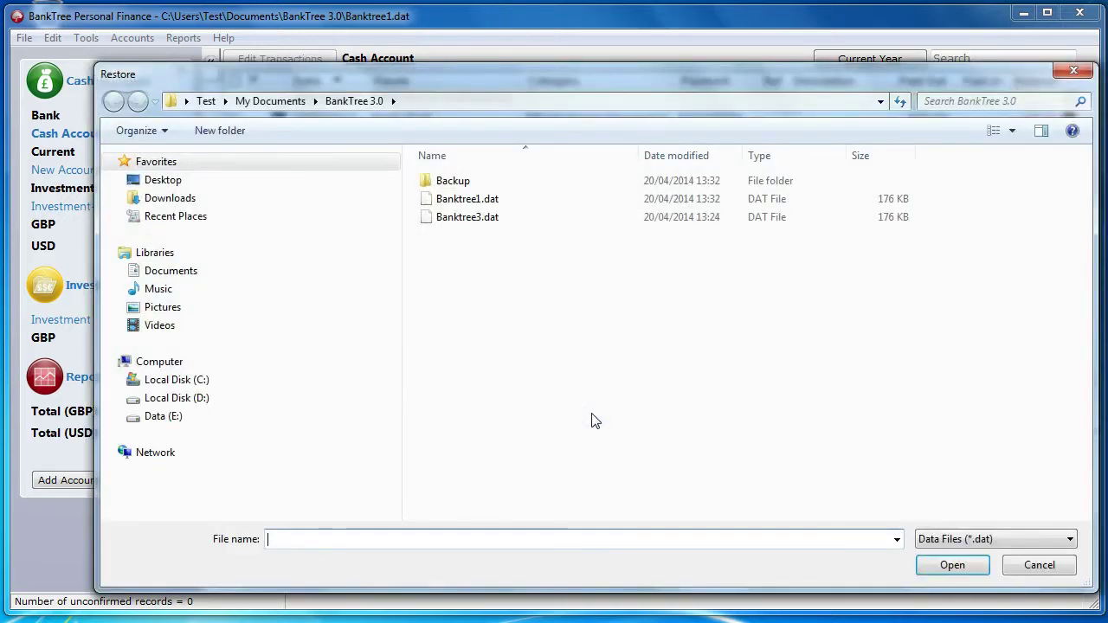
pyautogui.click(448, 185)
pyautogui.doubleClick(448, 185)
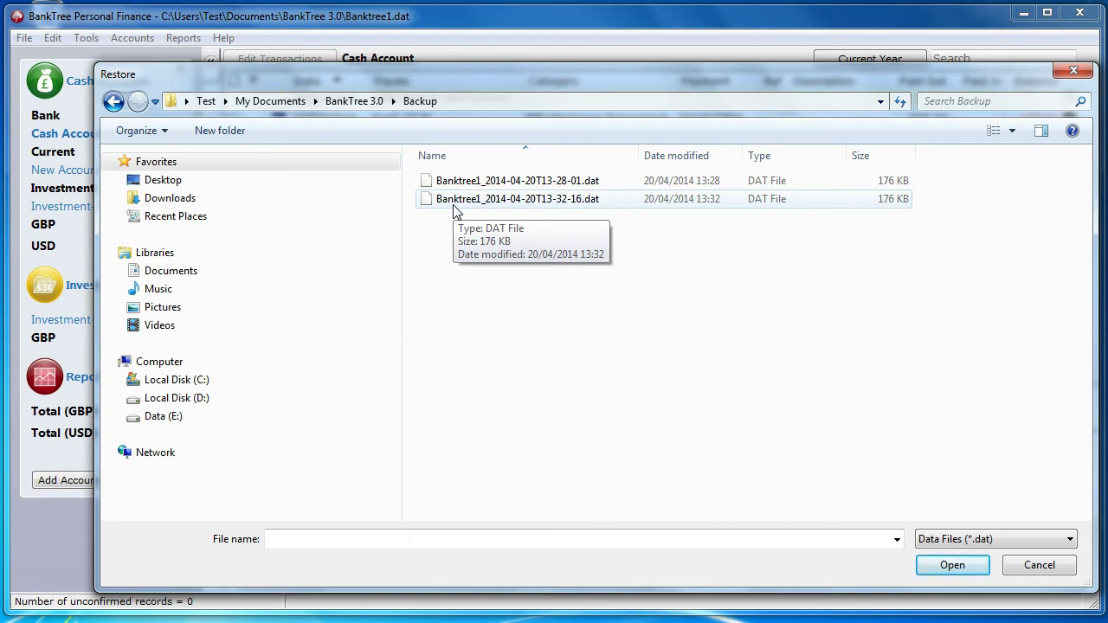
pyautogui.click(577, 200)
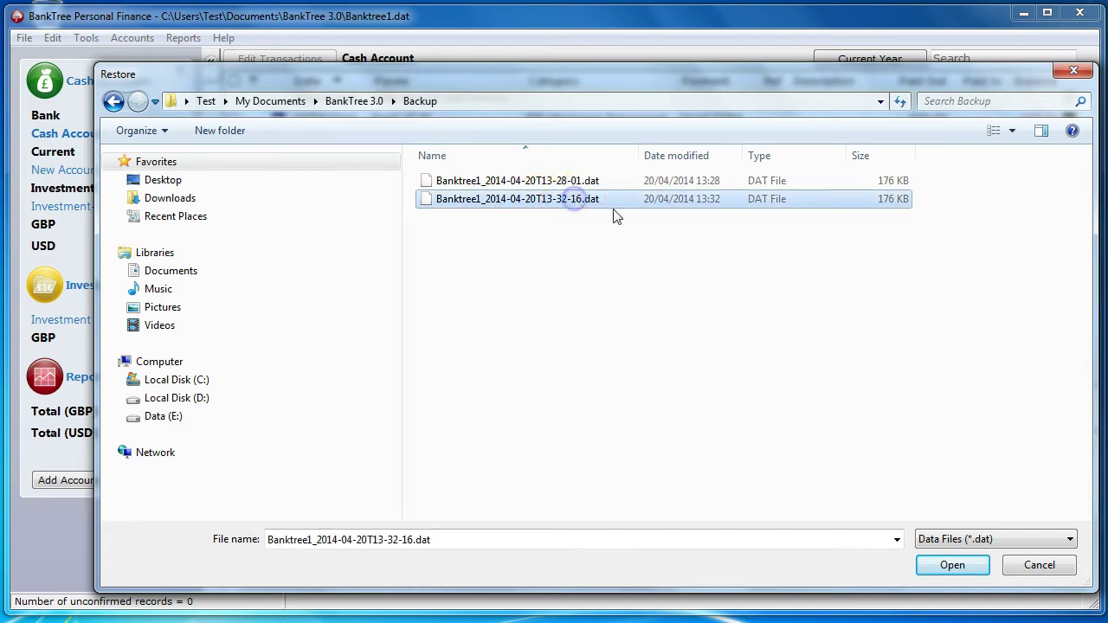
pyautogui.click(927, 570)
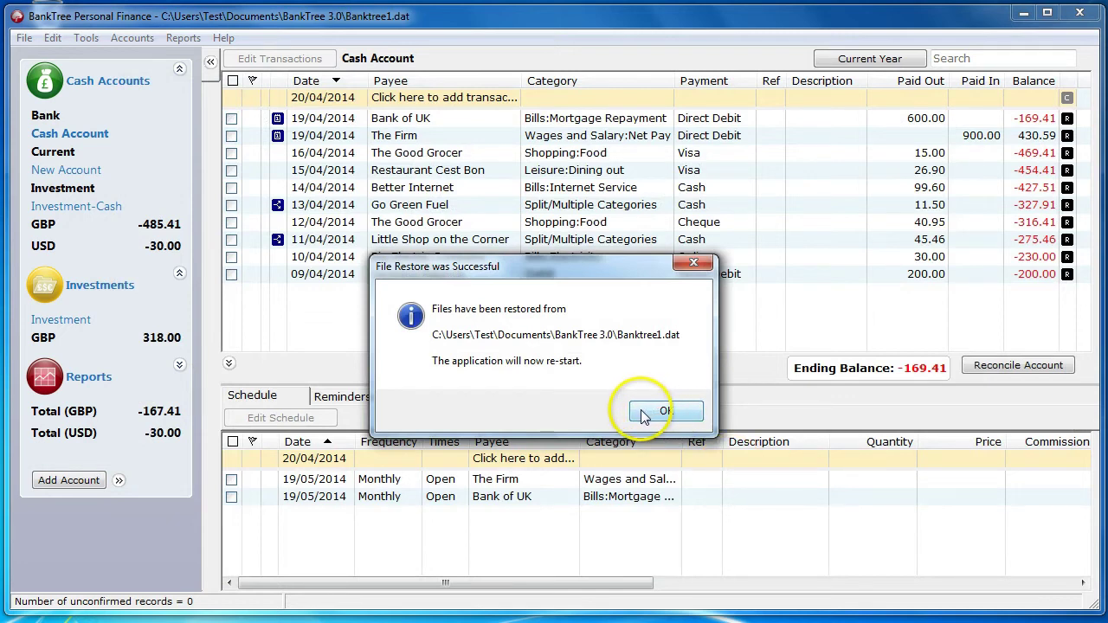
pyautogui.click(640, 414)
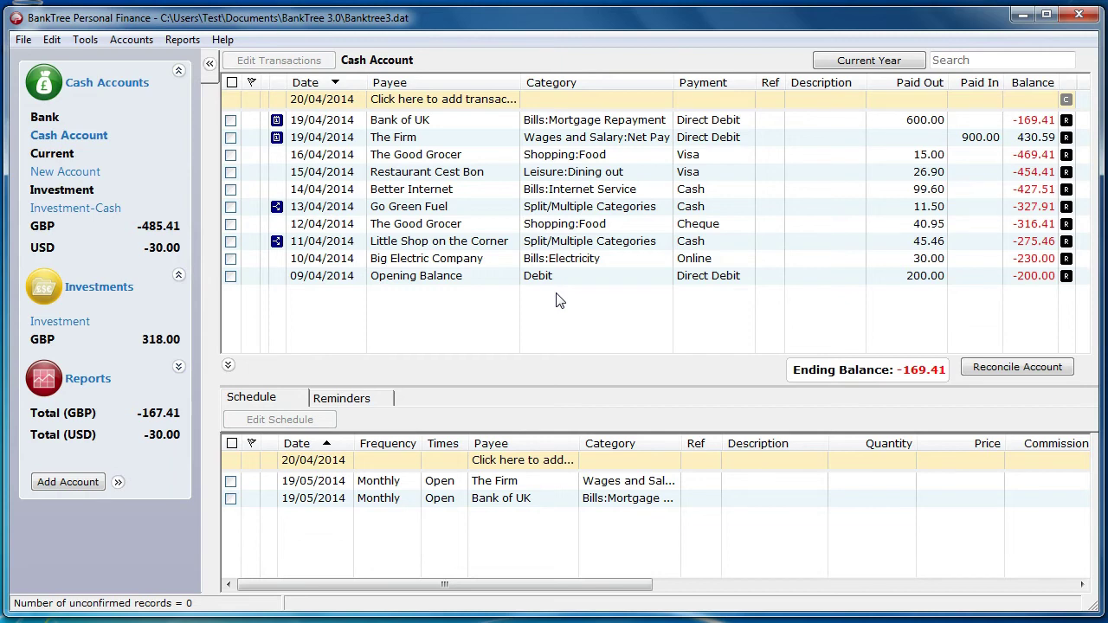
# Step: Archive transactions up to 11/04/2014 into 'archive', removing them from the current file
pyautogui.click(24, 39)
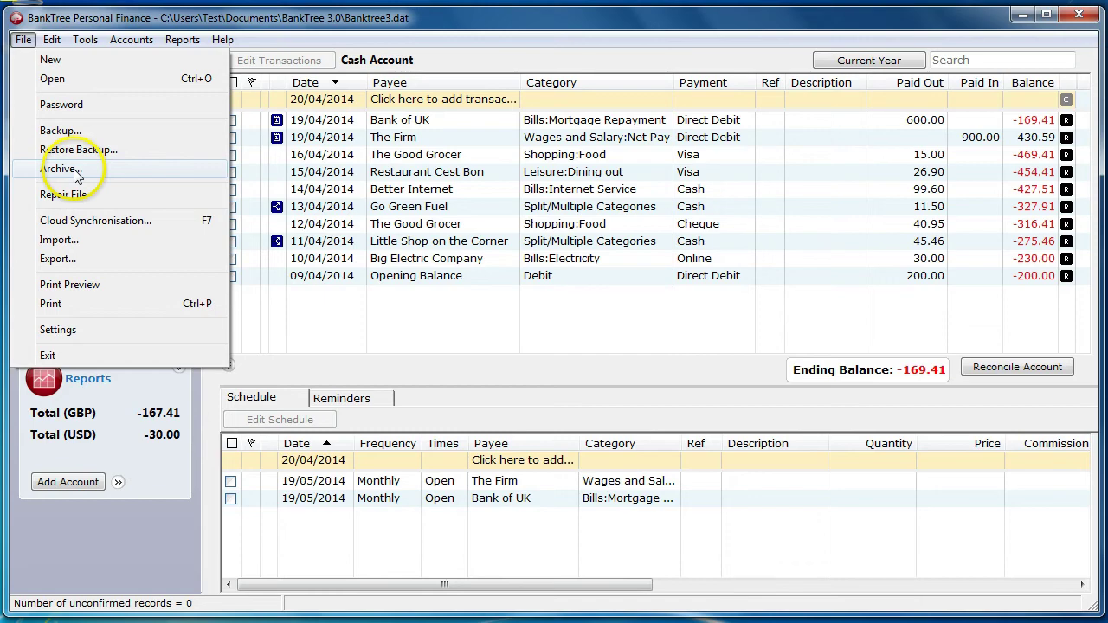
pyautogui.click(61, 169)
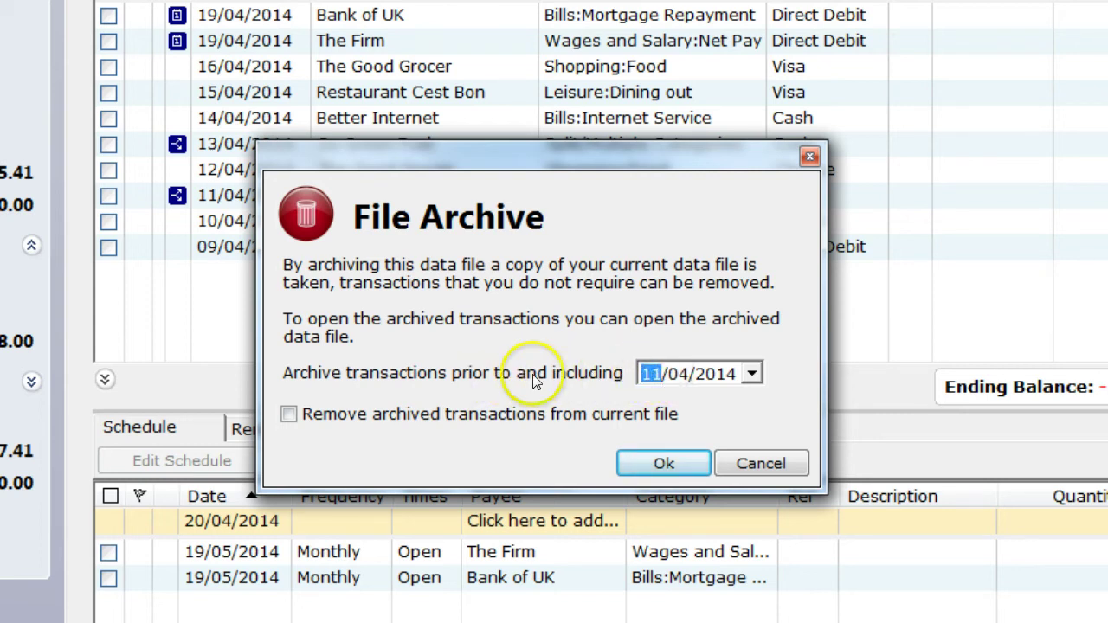
pyautogui.click(449, 416)
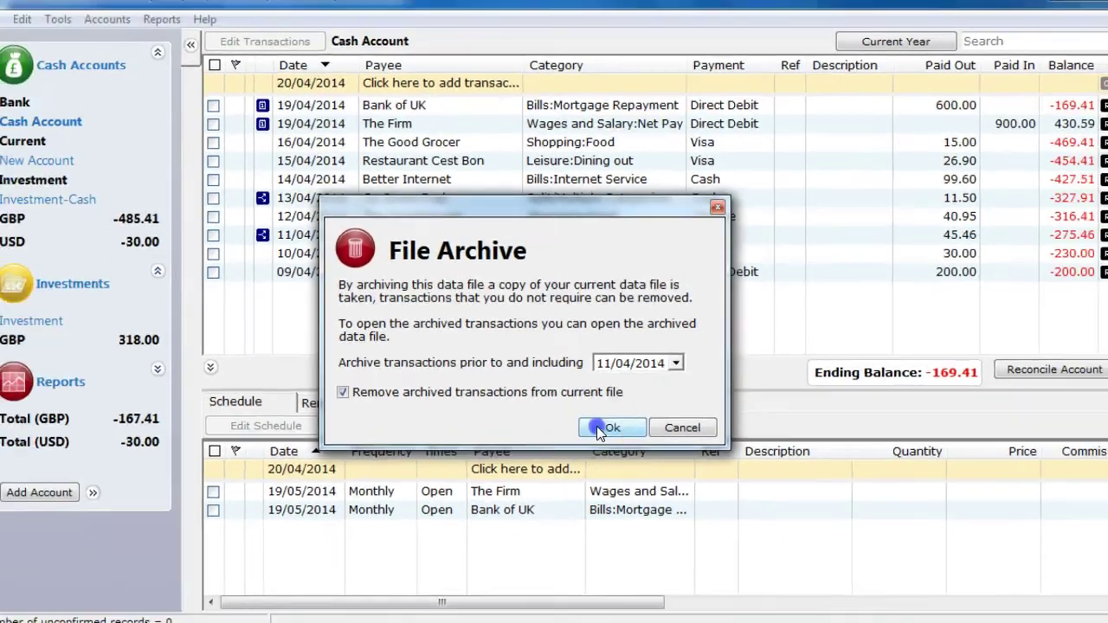
pyautogui.click(644, 464)
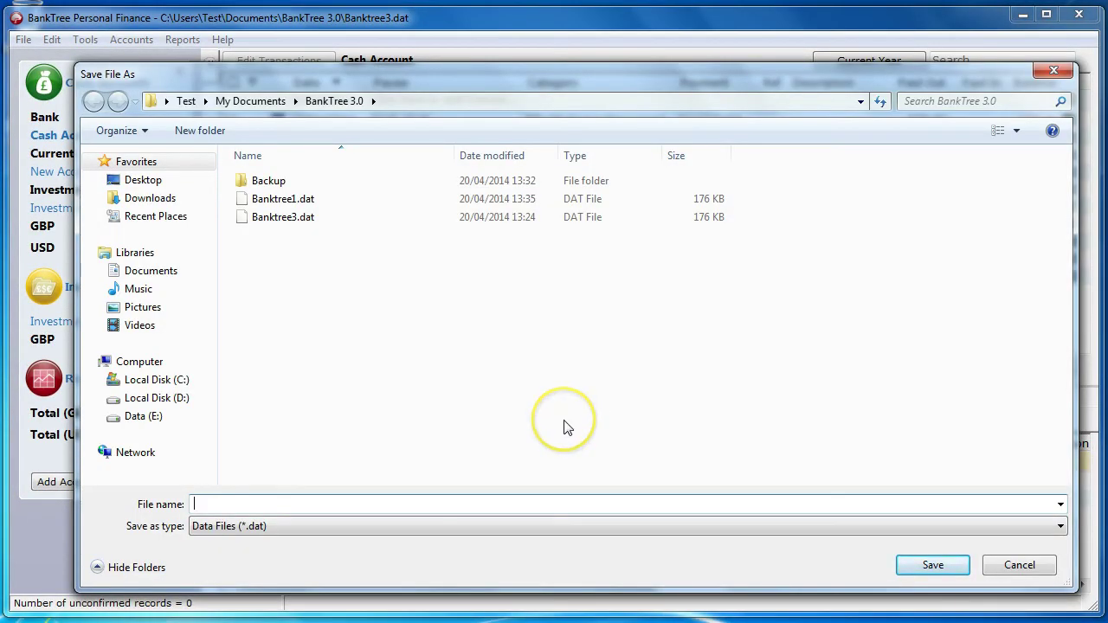
pyautogui.write('archive')
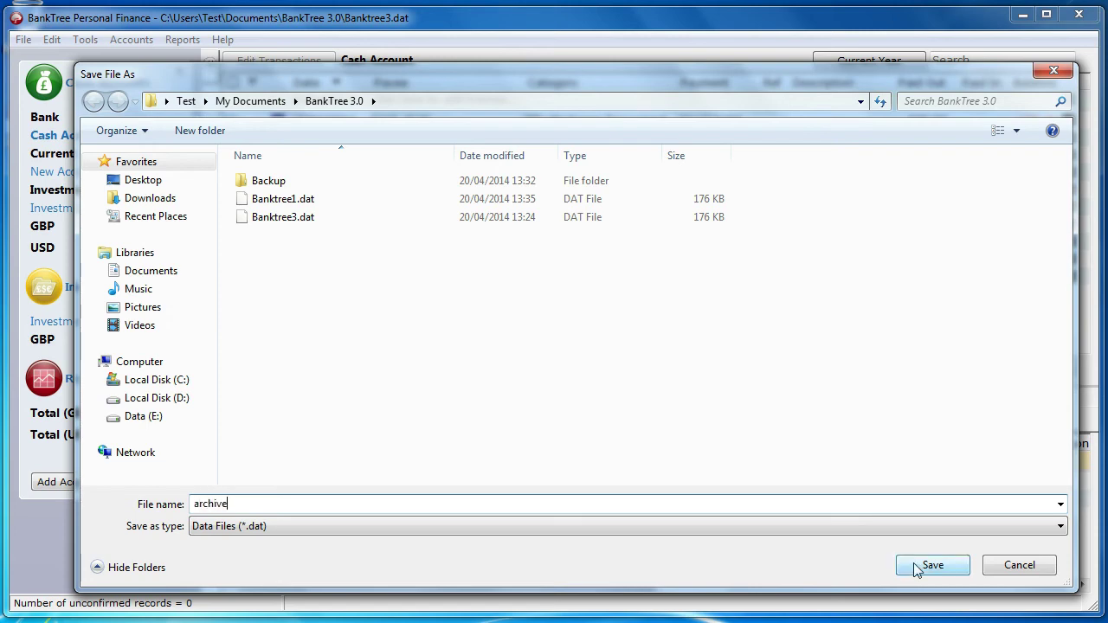
pyautogui.click(918, 570)
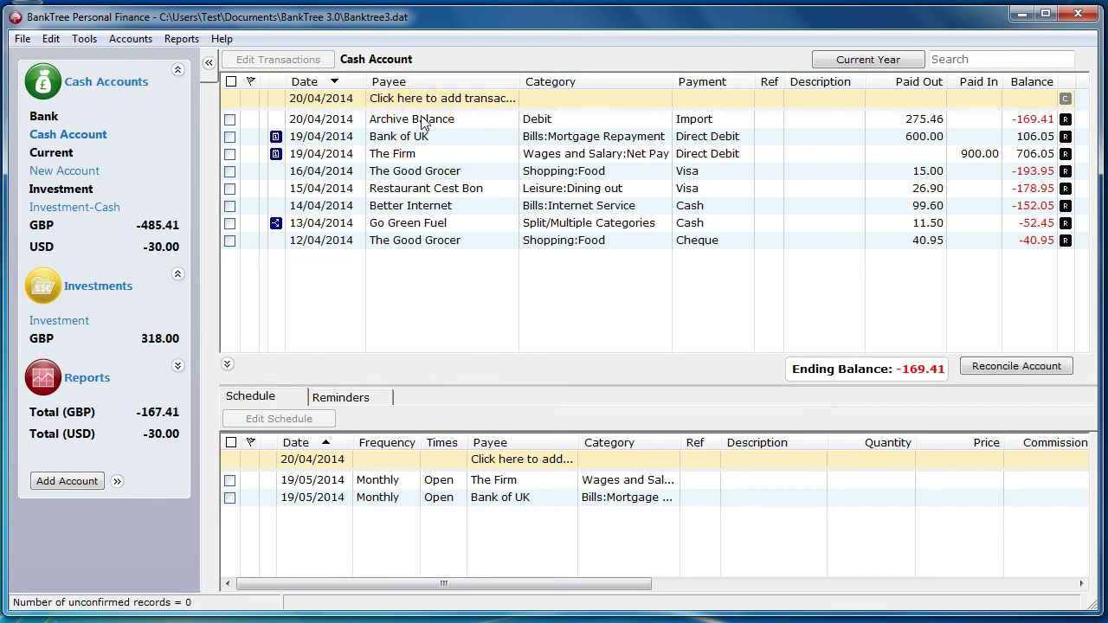
# Step: Open archive.dat from the BankTree 3.0 folder
pyautogui.click(22, 39)
pyautogui.click(48, 78)
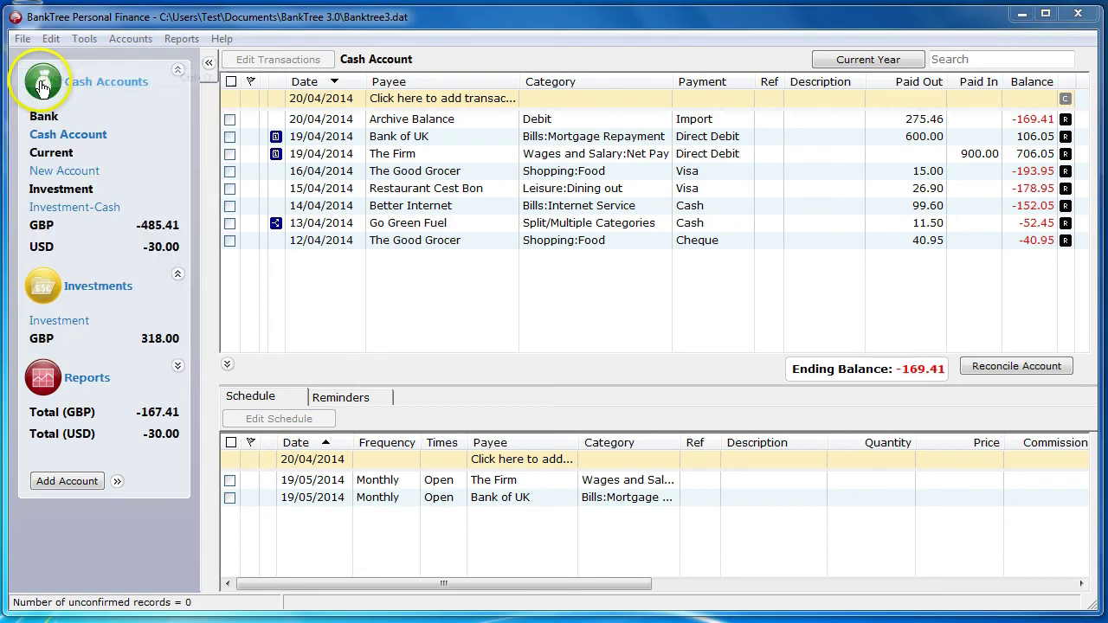
pyautogui.click(458, 199)
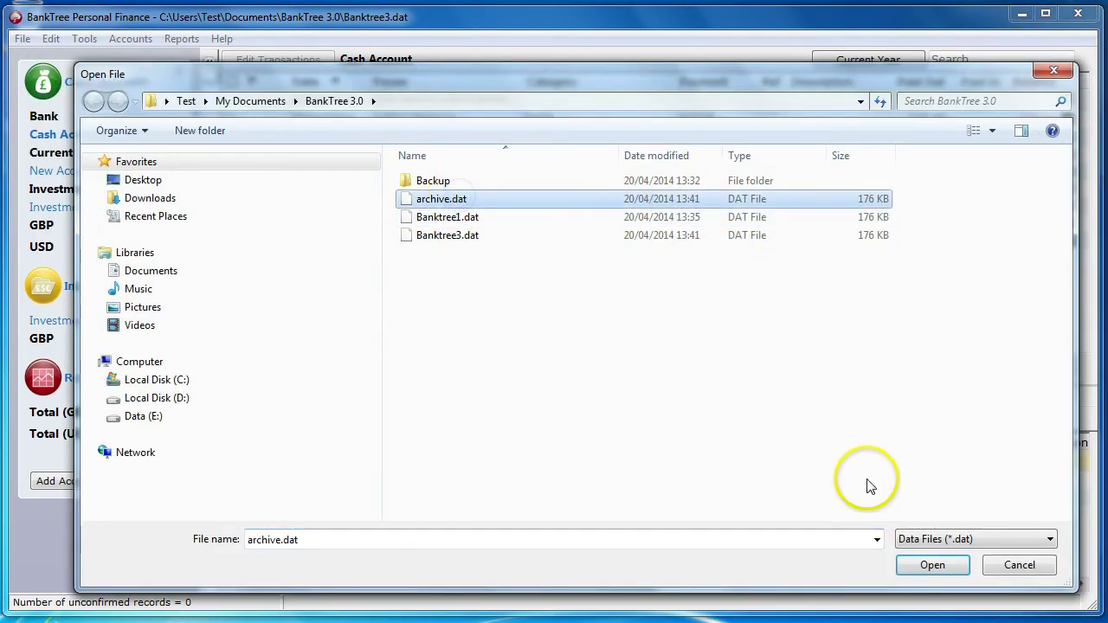
pyautogui.click(932, 565)
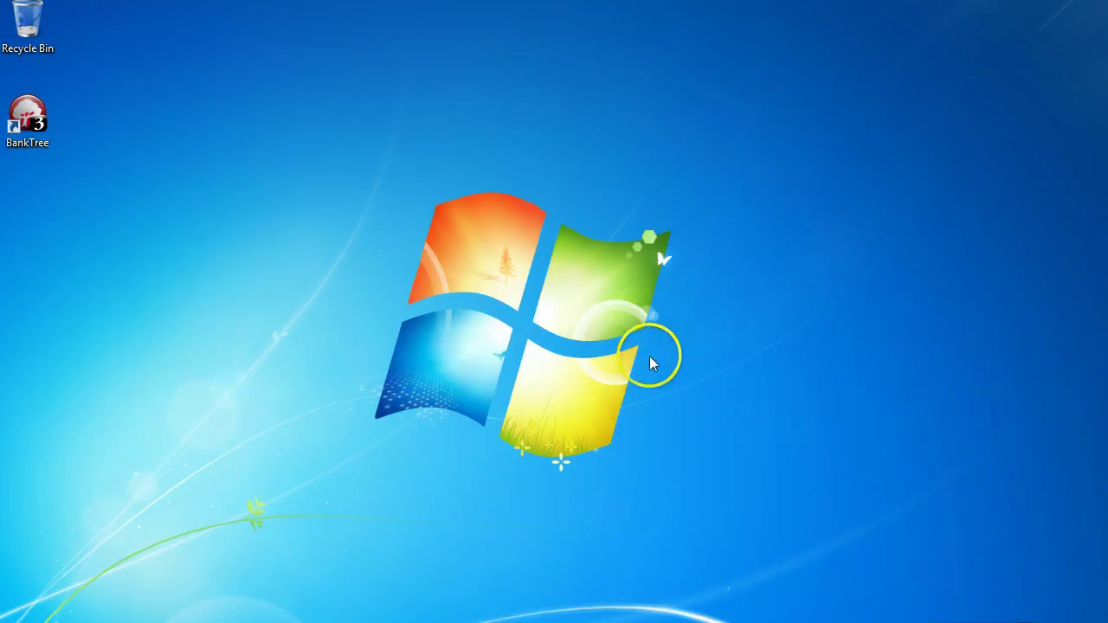